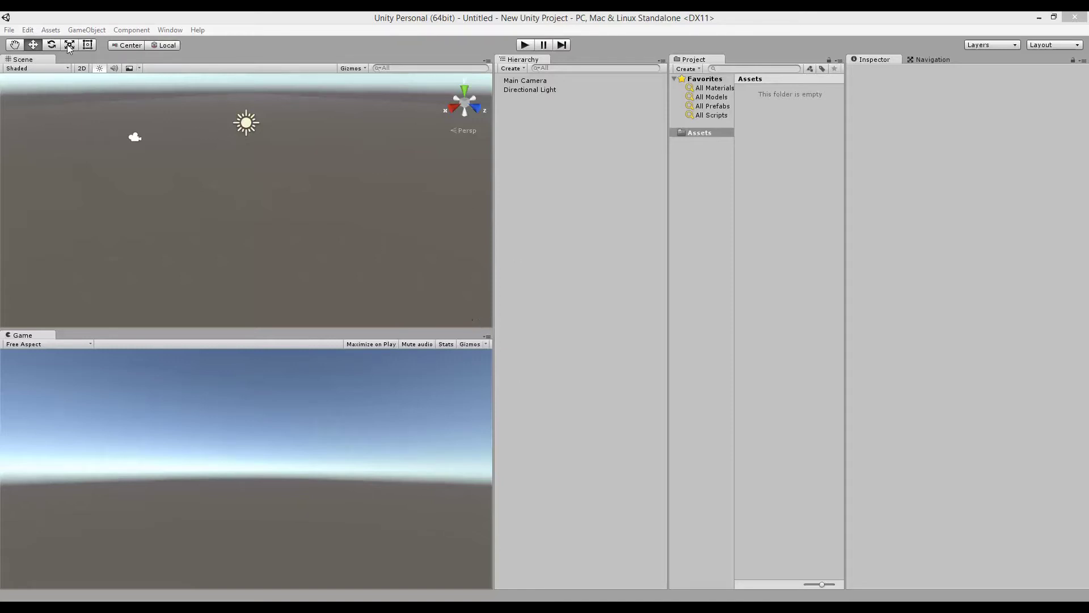
click(52, 32)
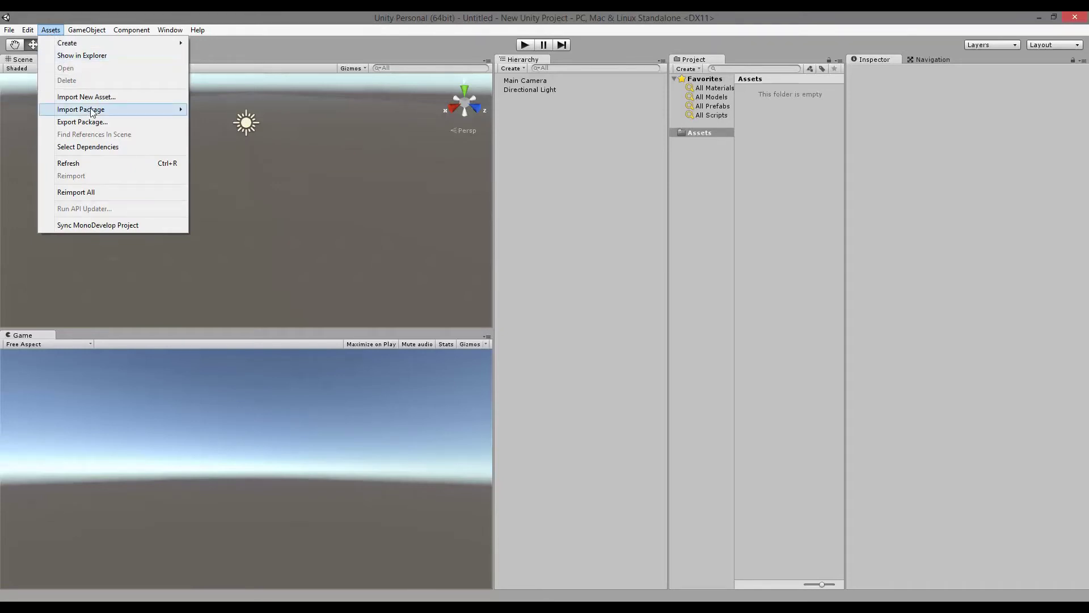
mouse_move(97, 111)
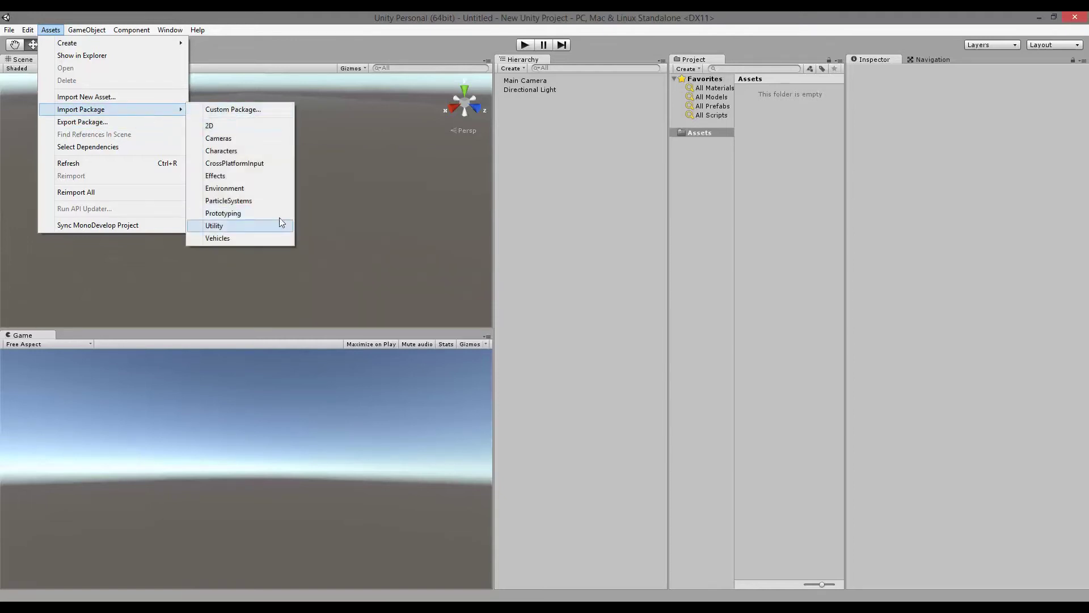
click(354, 161)
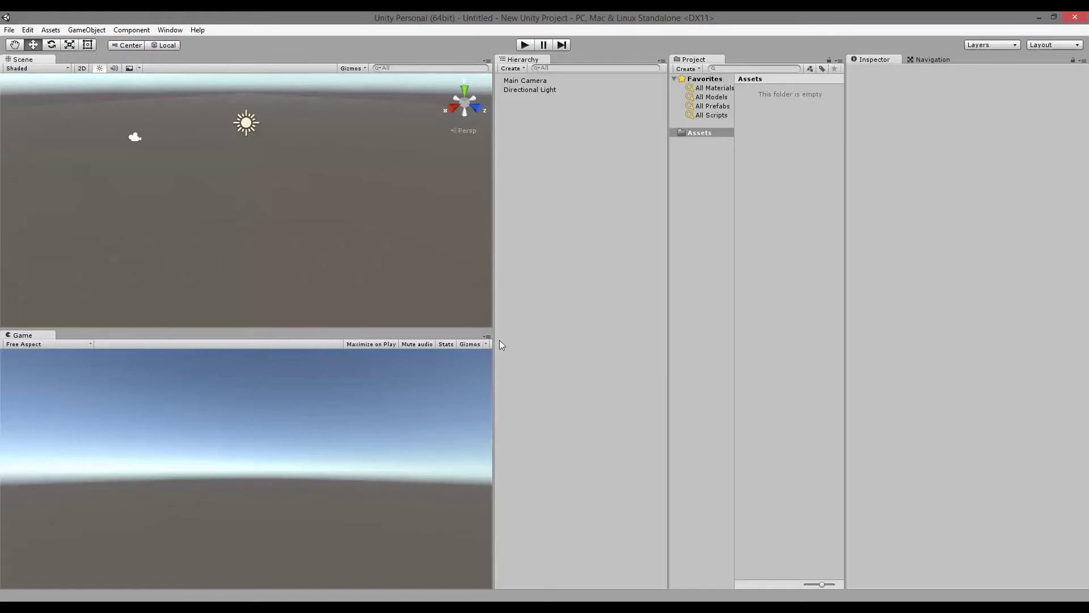
Copy the UnityVS folder from SumoIsland\Assets in Explorer into the Unity project's Assets folder
drag(597, 236, 615, 213)
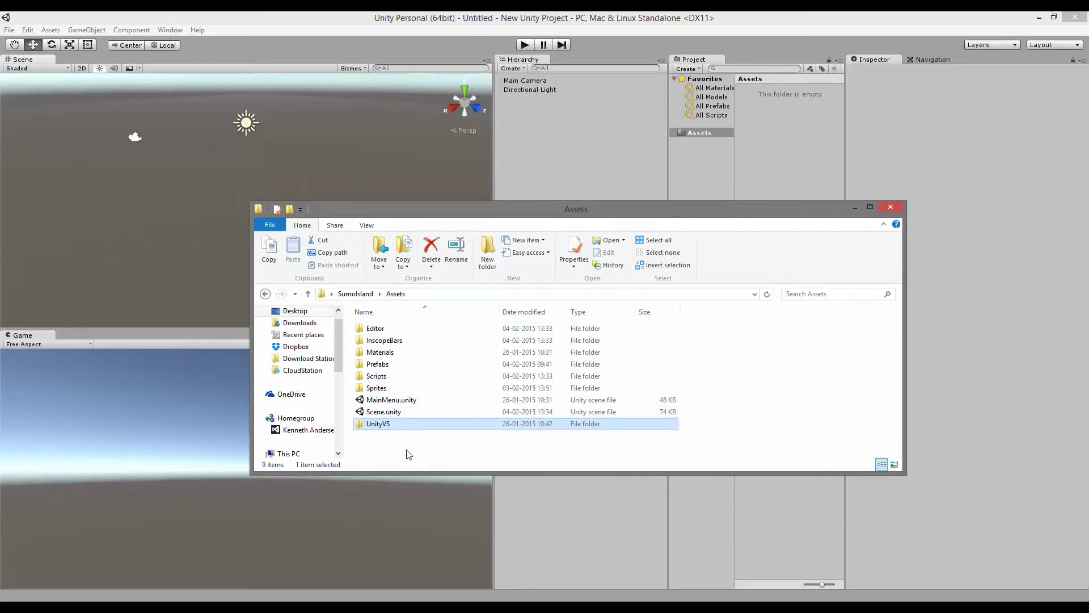
drag(482, 202, 452, 264)
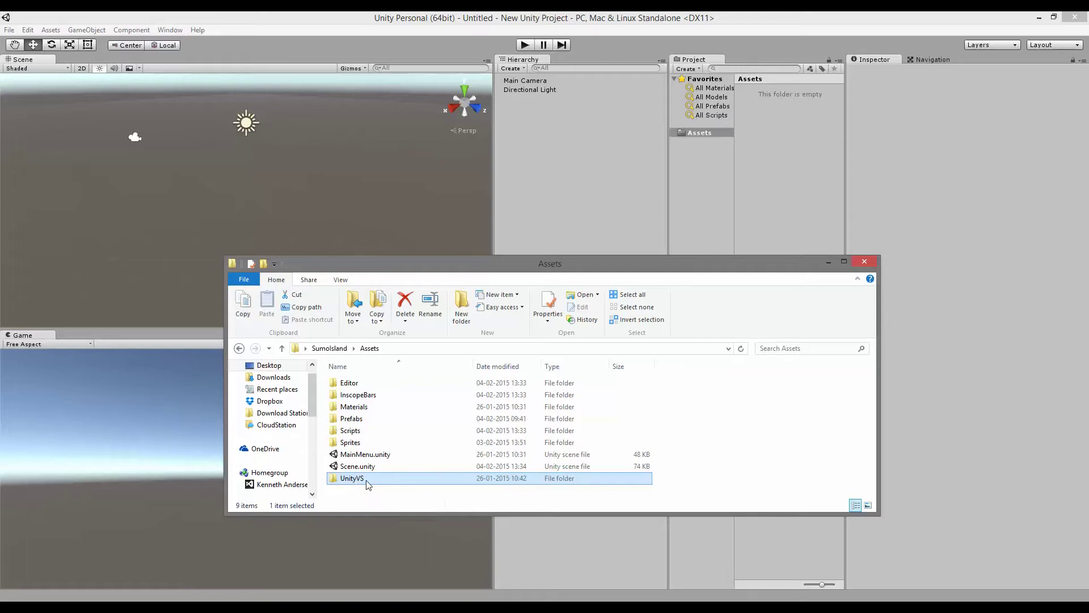
drag(366, 480, 712, 139)
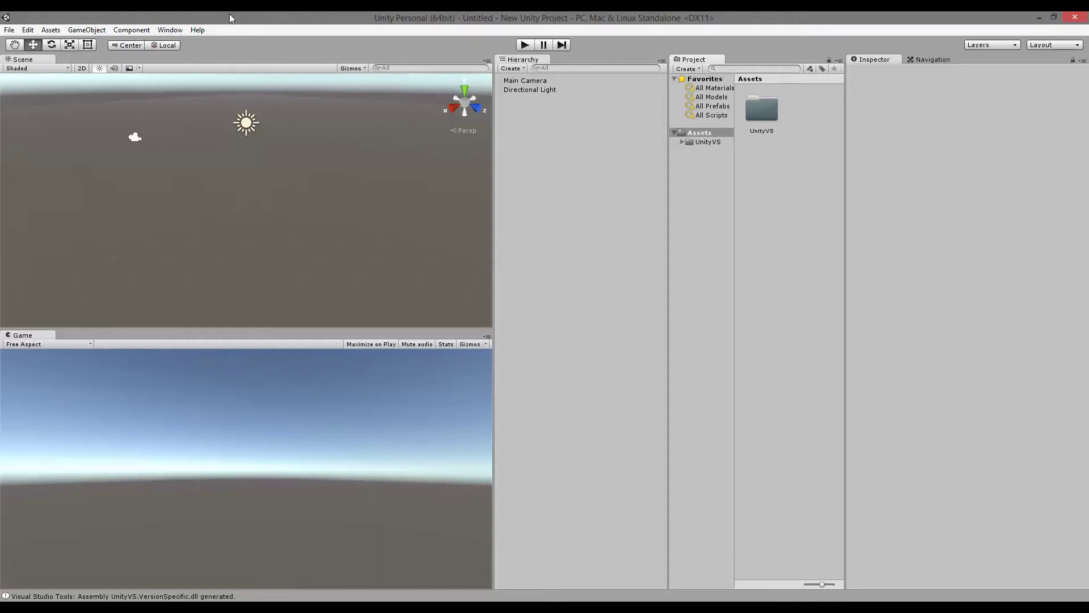
Browse the imported UnityVS > Editor folder and inspect a plugin file's import settings
click(764, 117)
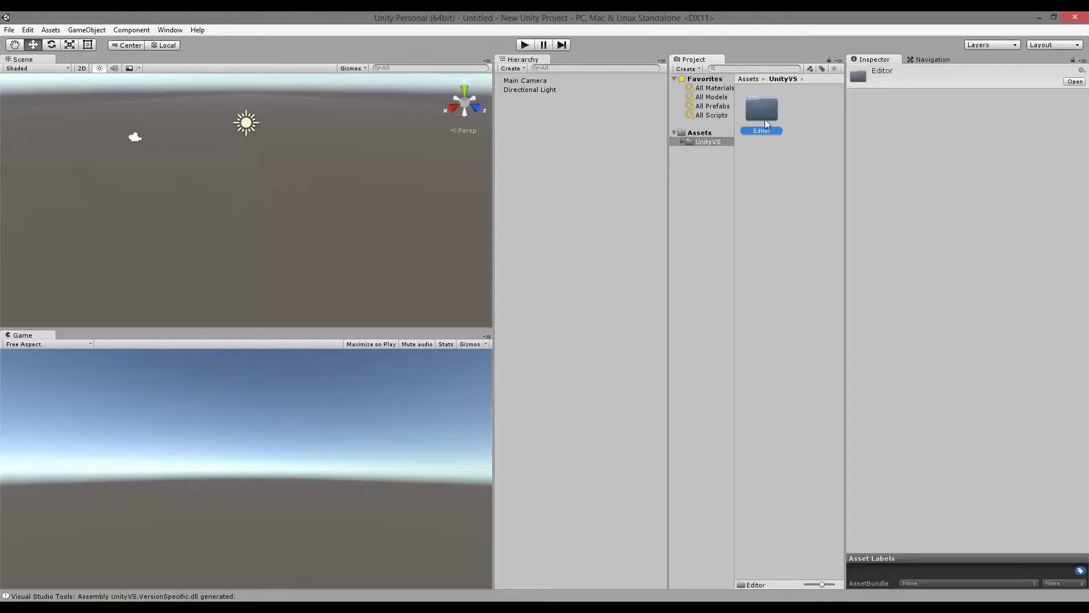
double_click(764, 119)
click(763, 108)
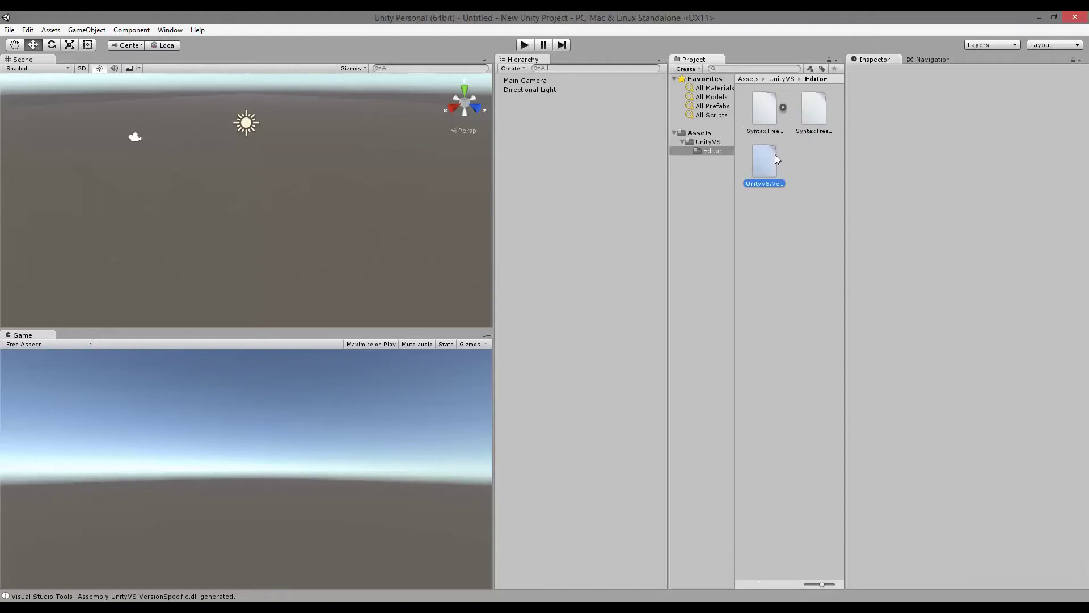
click(705, 141)
click(703, 133)
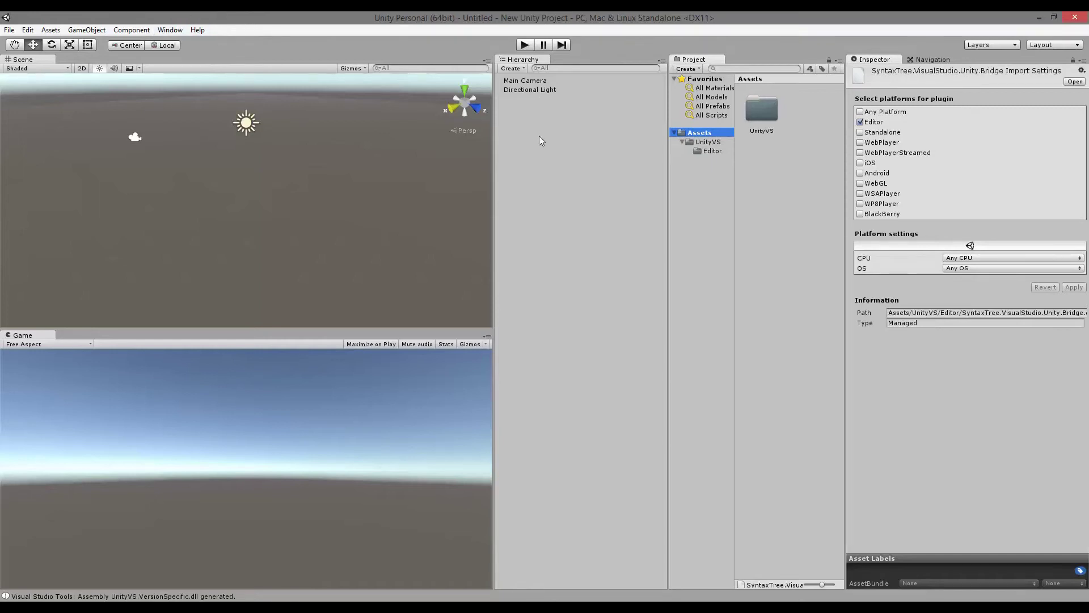
Check the UnityVS folder's actions, then display the Visual Studio Tools menu commands
right_click(709, 141)
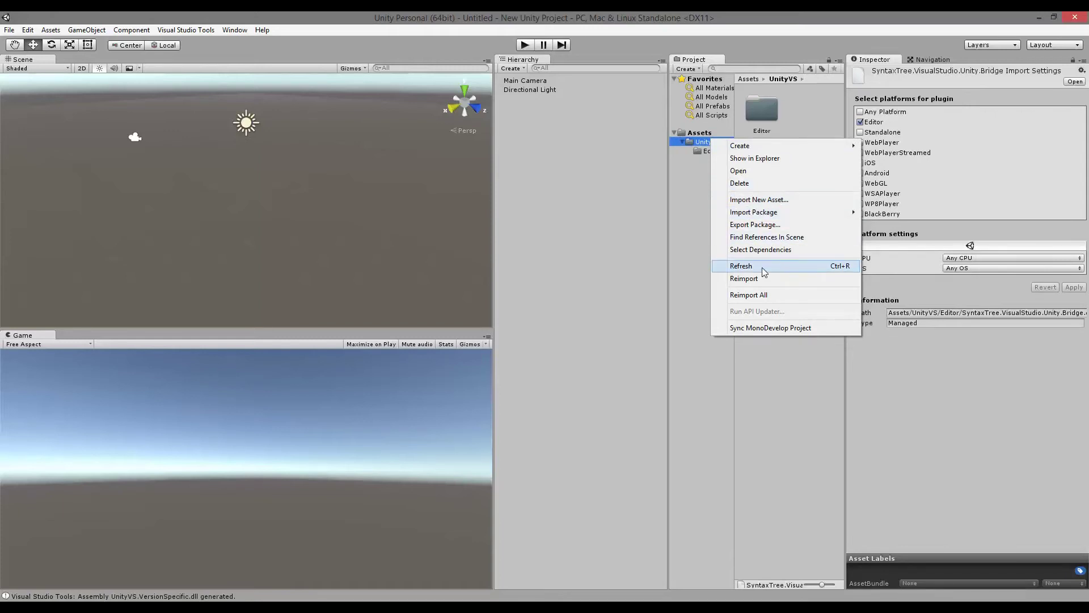
click(197, 32)
click(194, 31)
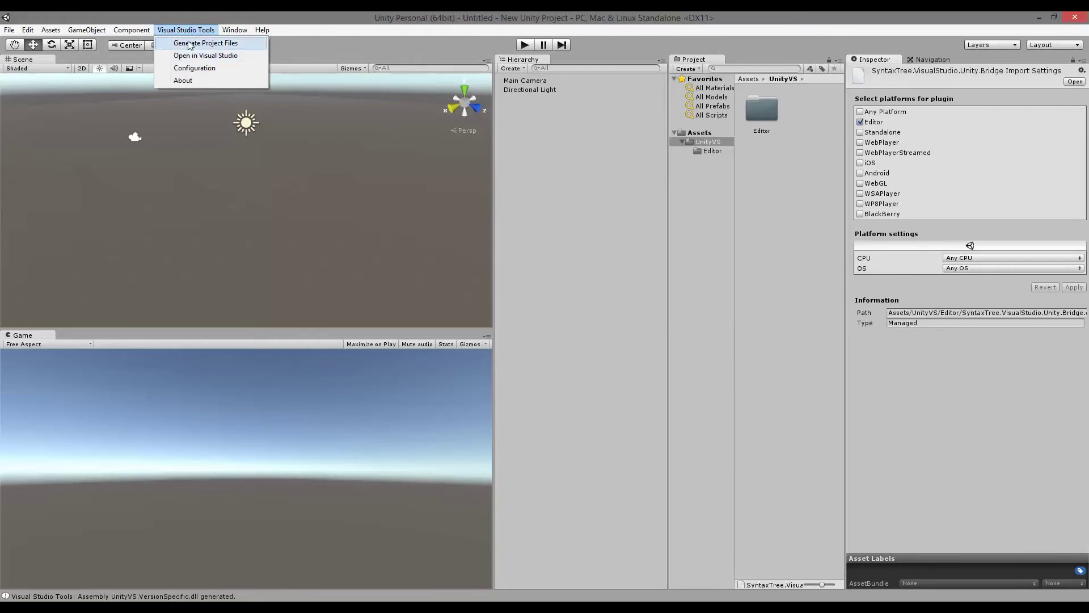
Run Visual Studio Tools > Generate Project Files for the Unity project
click(183, 29)
click(173, 30)
click(199, 46)
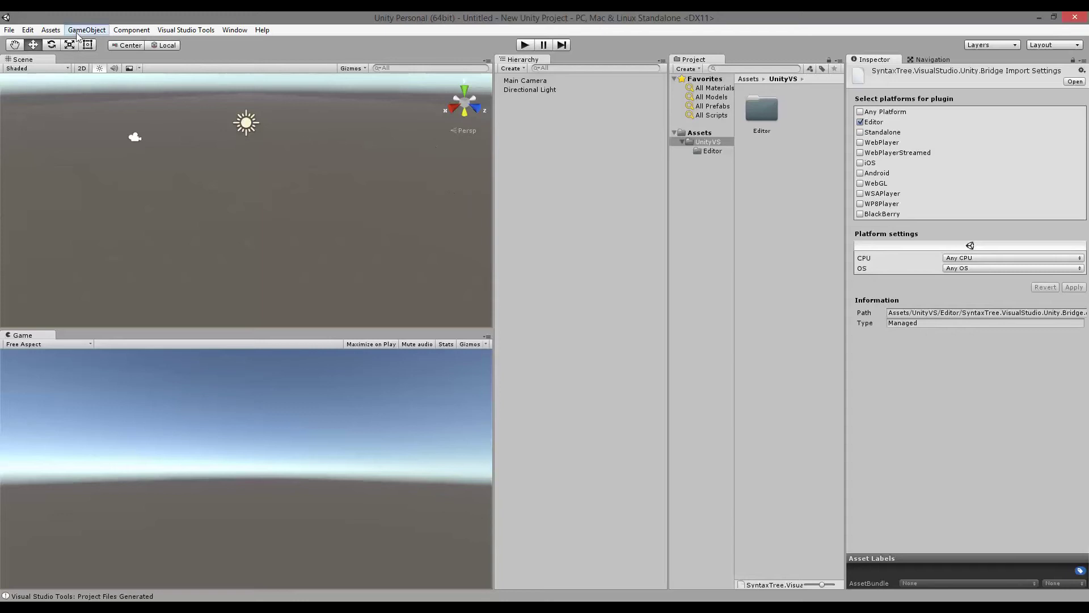
click(27, 32)
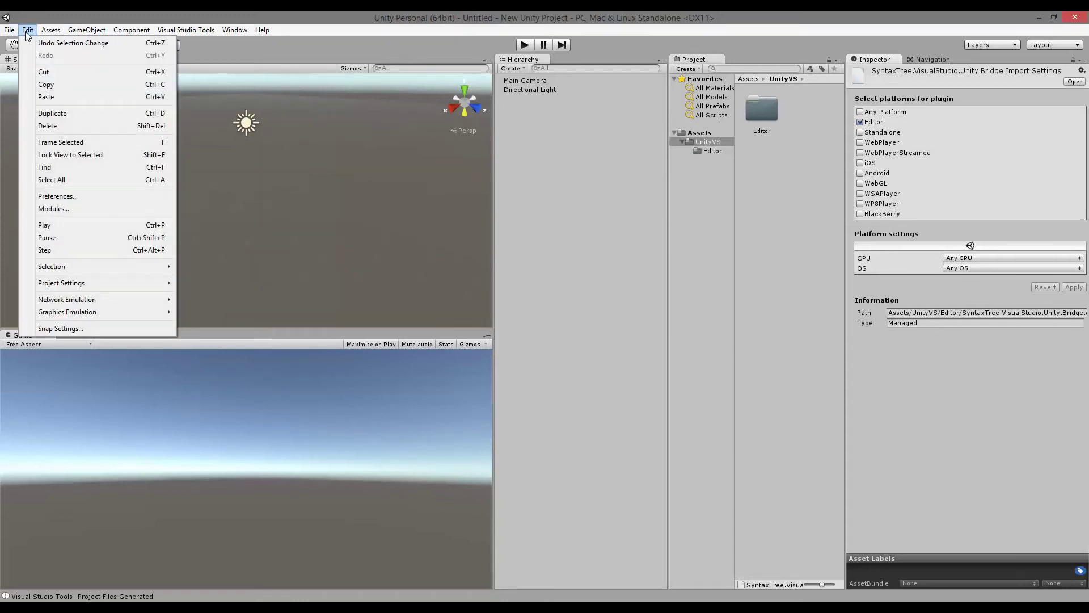
Confirm UnityVS.OpenFile is the External Script Editor in Preferences, then return to Assets
click(110, 196)
click(107, 122)
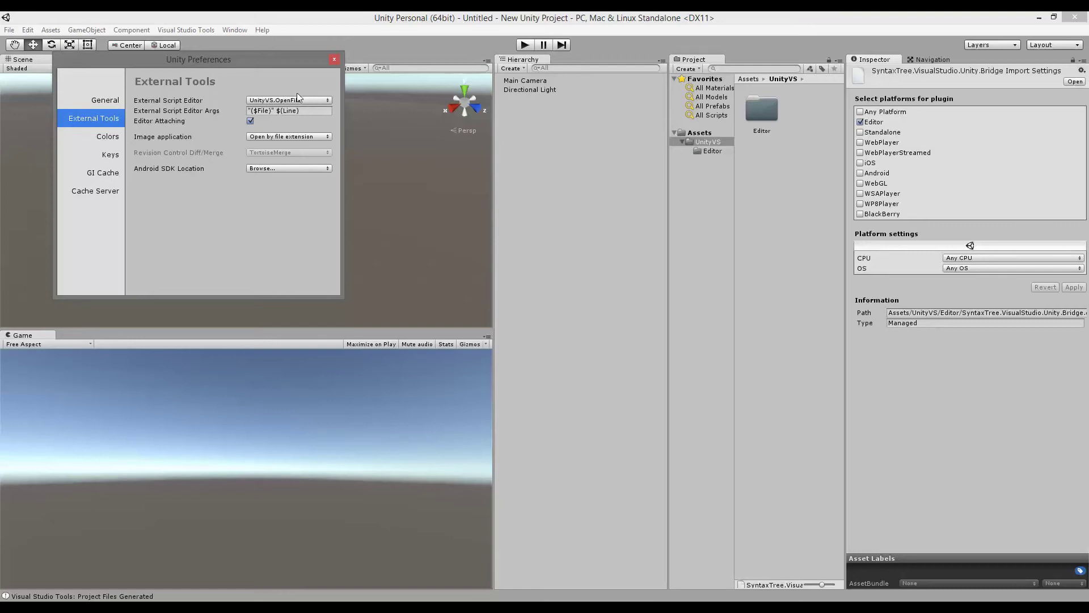
click(310, 101)
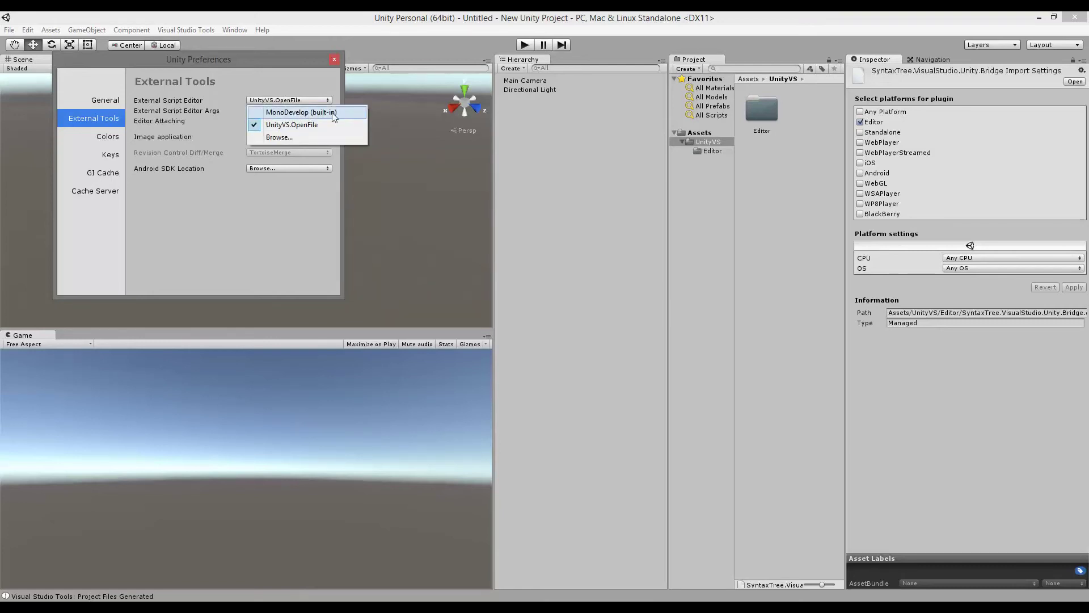
click(334, 60)
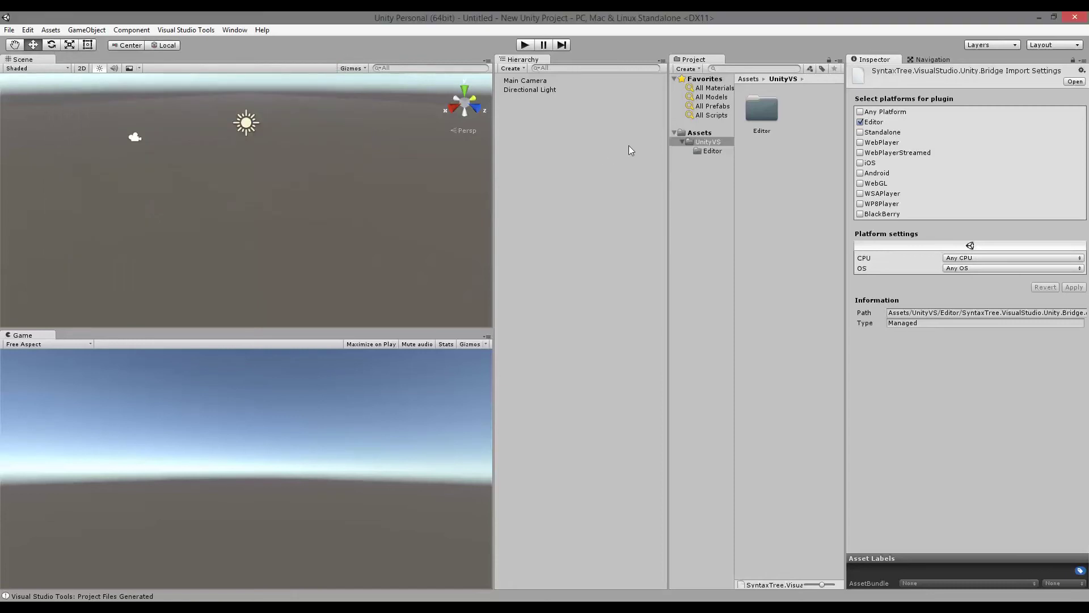
click(699, 134)
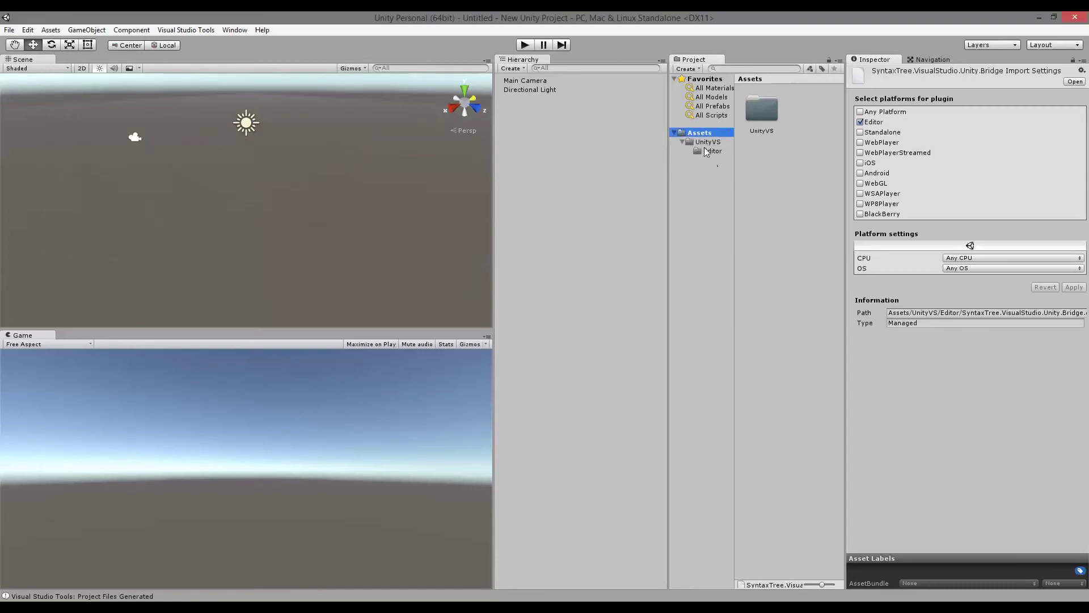
Create a C# script named 'Test' in Assets and open it in Visual Studio
right_click(763, 169)
mouse_move(798, 177)
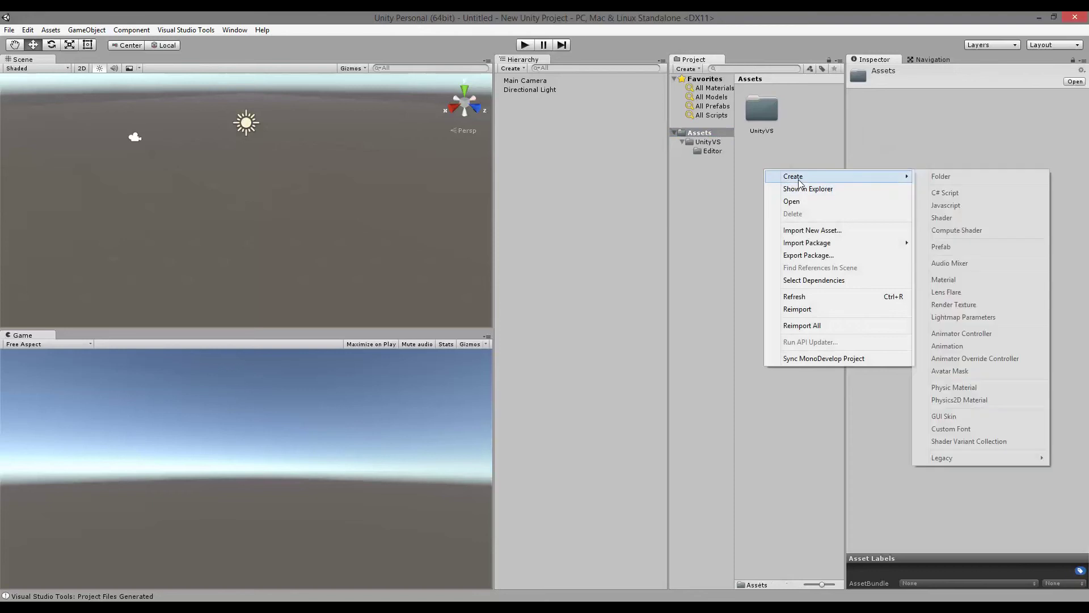
click(945, 193)
text(T)
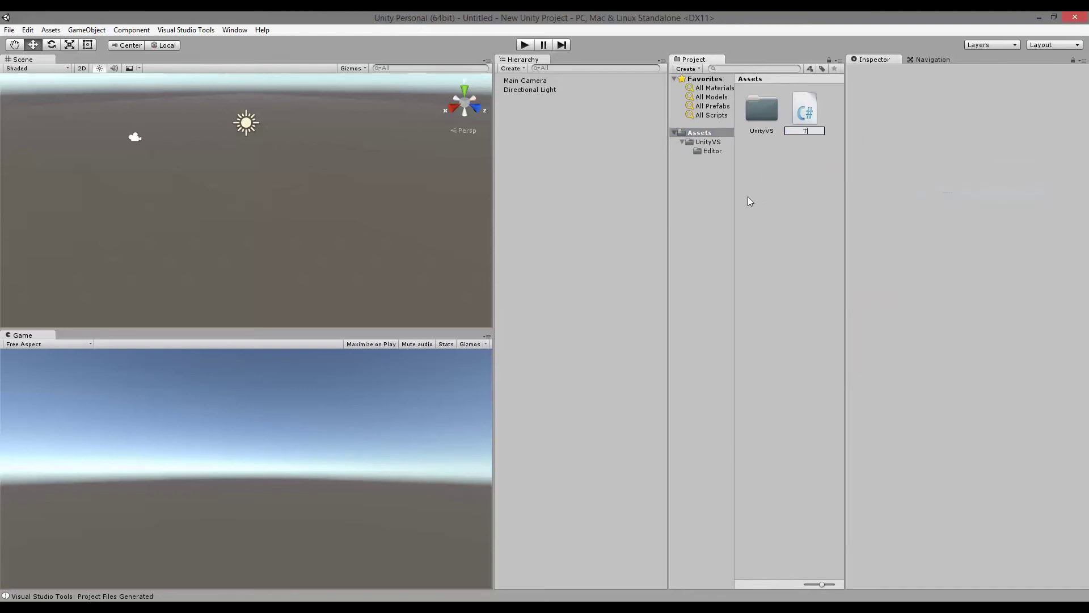
text(est)
key(Return)
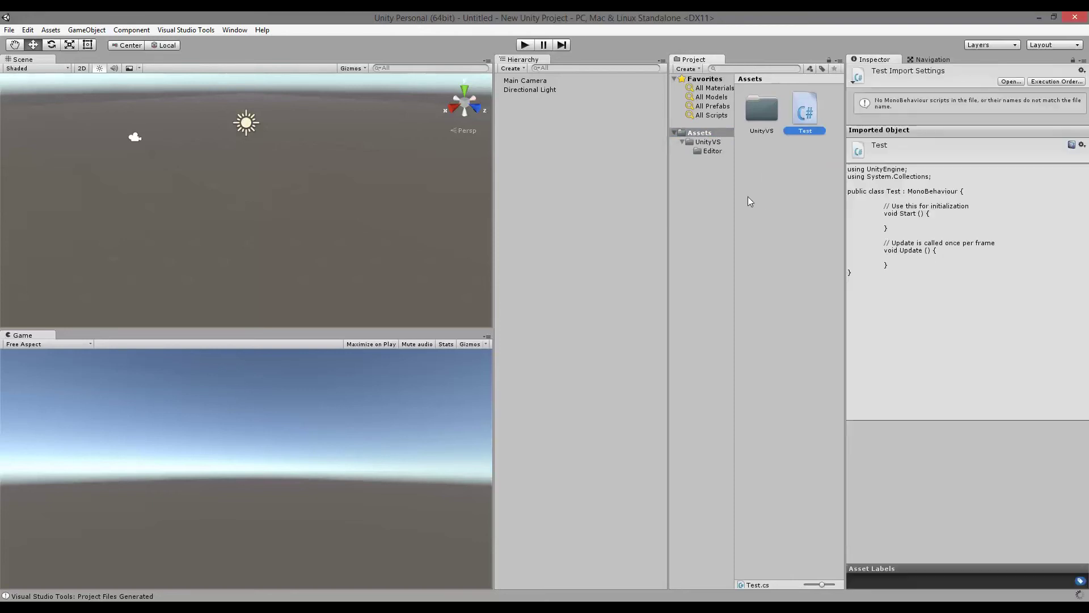
double_click(812, 115)
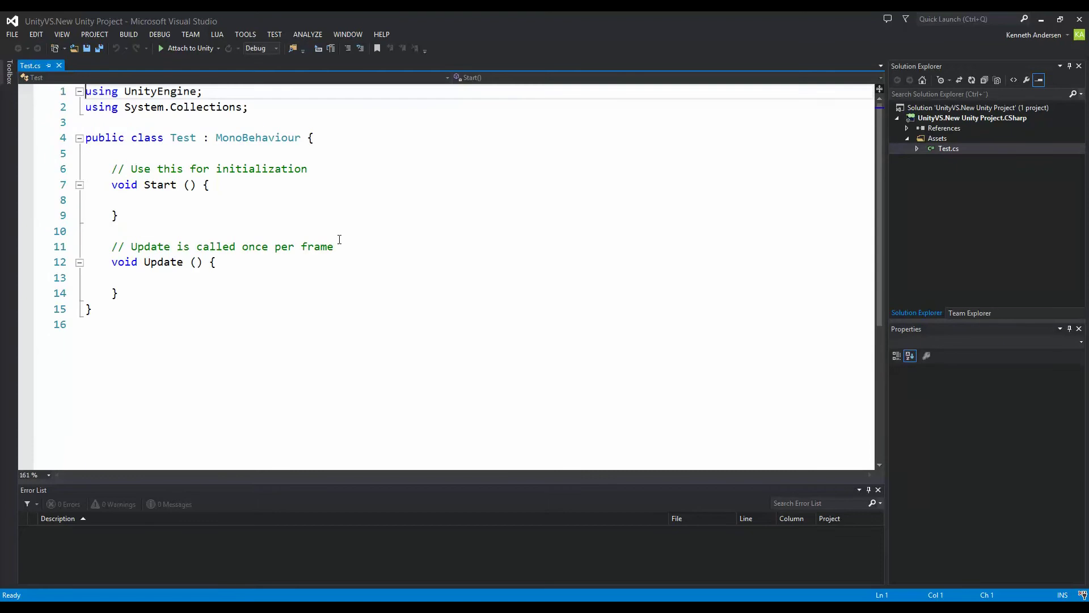
Add Debug.Log("Hello World"); inside the Update method of Test
scroll(284, 294, down, 1)
click(276, 259)
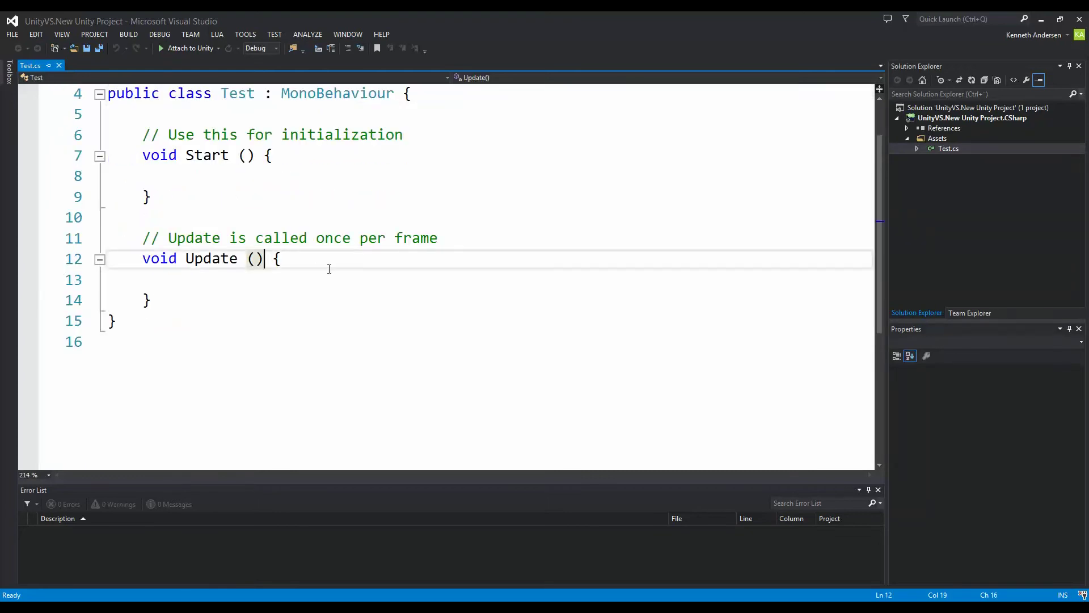
key(Return)
key(End)
key(Return)
text(D)
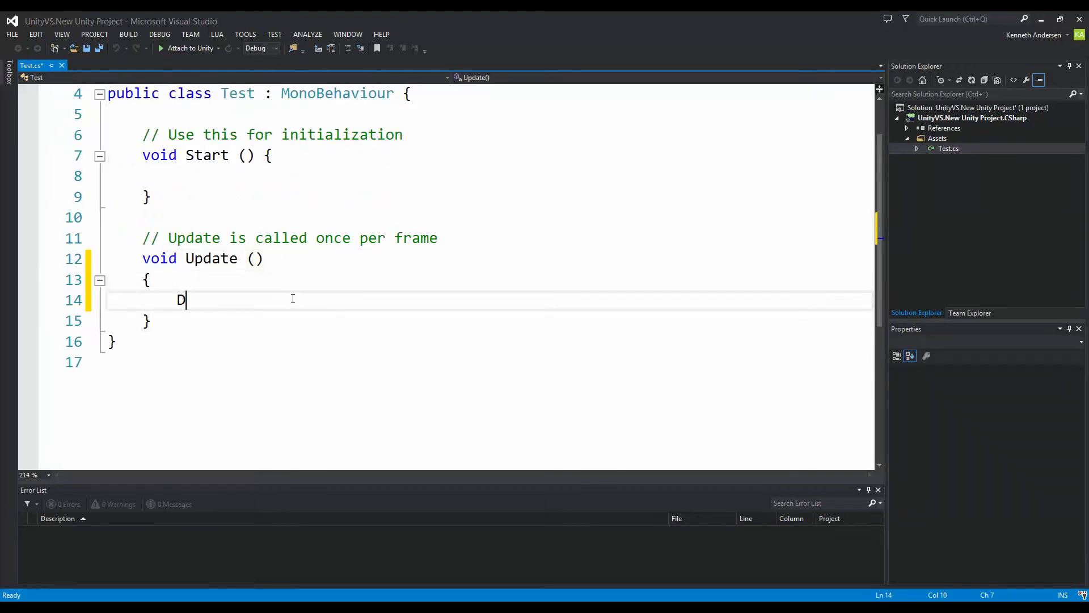
text(ebug.lo)
key(Tab)
text(("He)
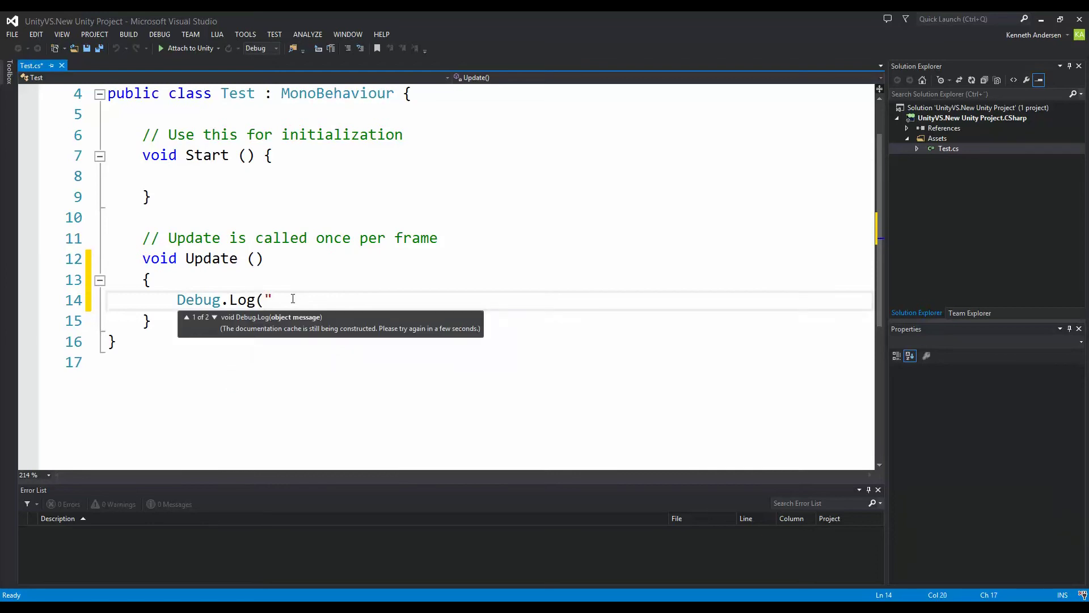
text(llo World");)
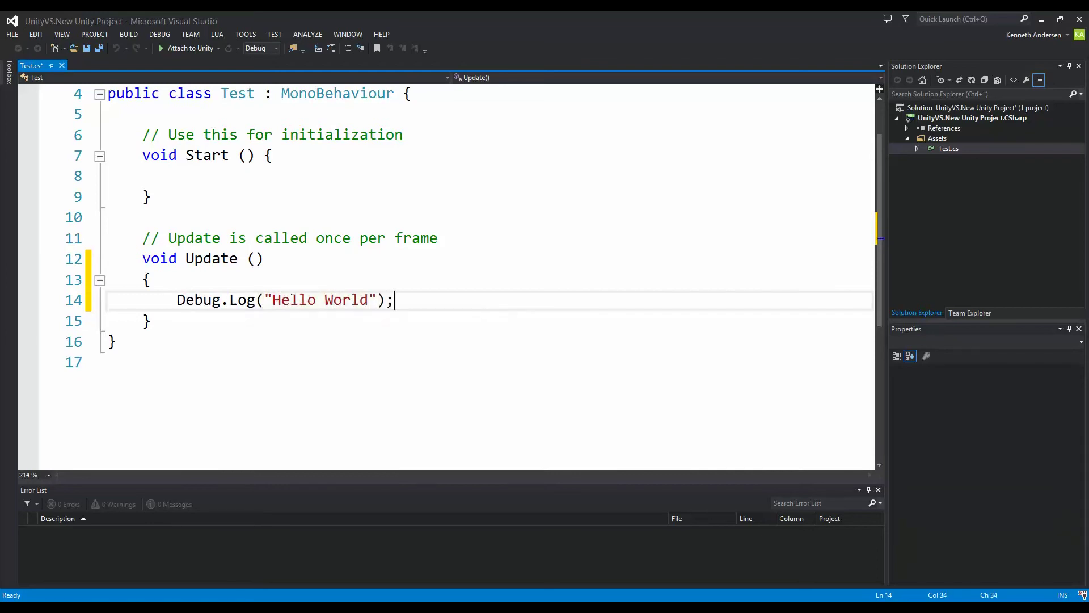
Set a breakpoint on the Debug.Log line, save, and attach the debugger to Unity
click(32, 307)
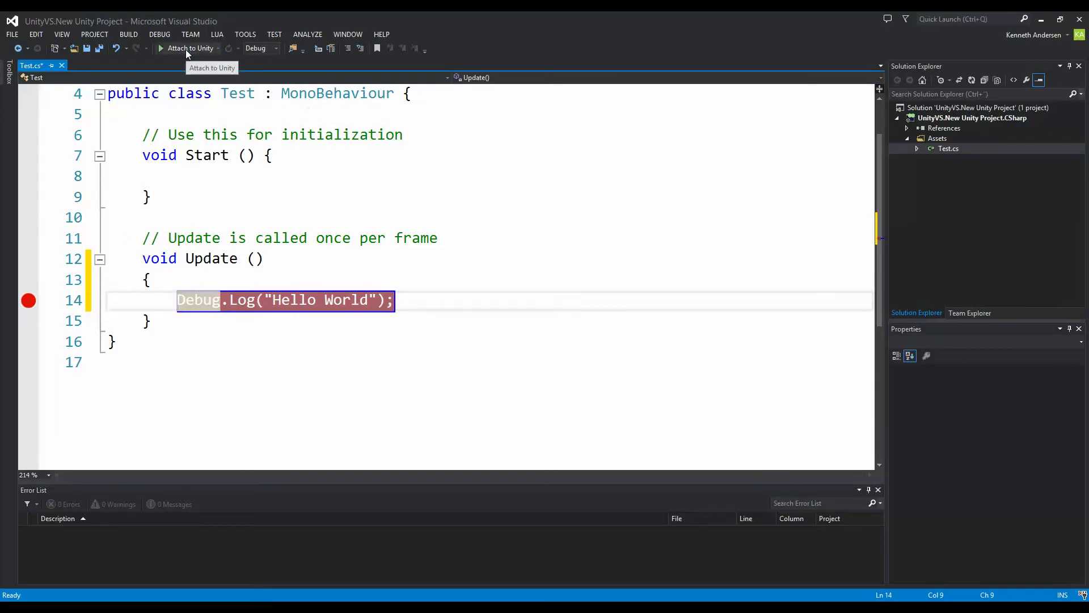
click(99, 48)
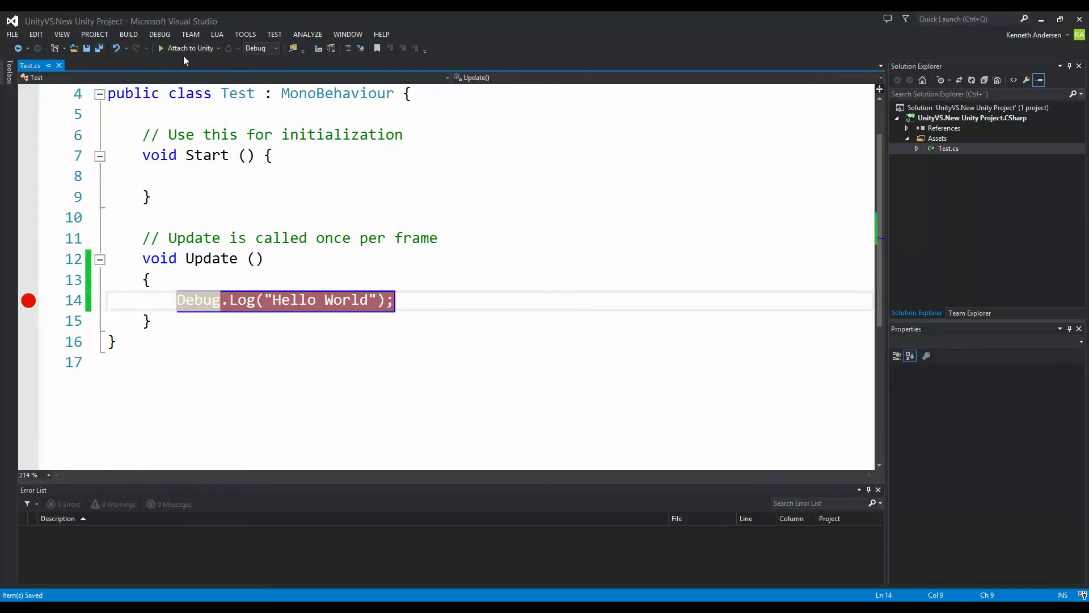
click(178, 49)
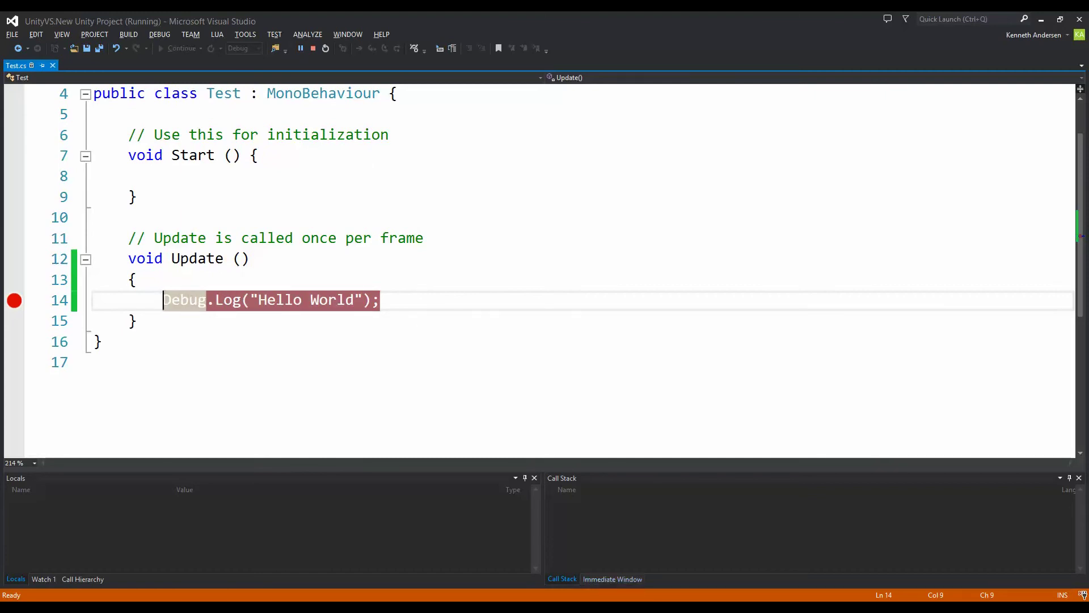
Attach the Test script to Main Camera in Unity and enter Play mode
key(alt+Tab)
drag(812, 117, 526, 84)
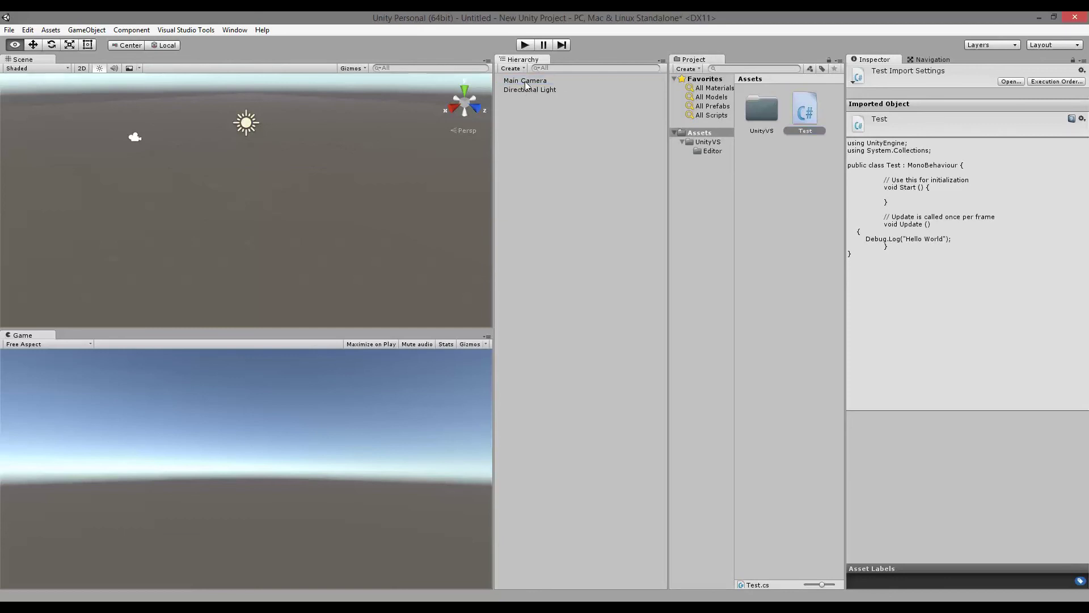
click(525, 45)
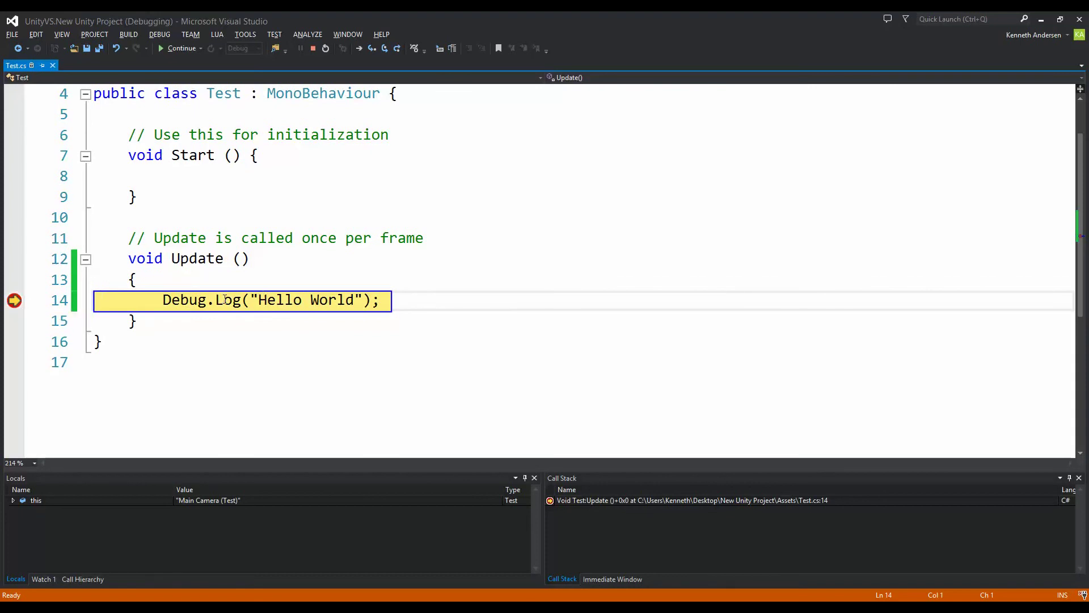
Inspect the paused Debug.Log statement on line 14, then stop debugging and return to Unity
click(241, 339)
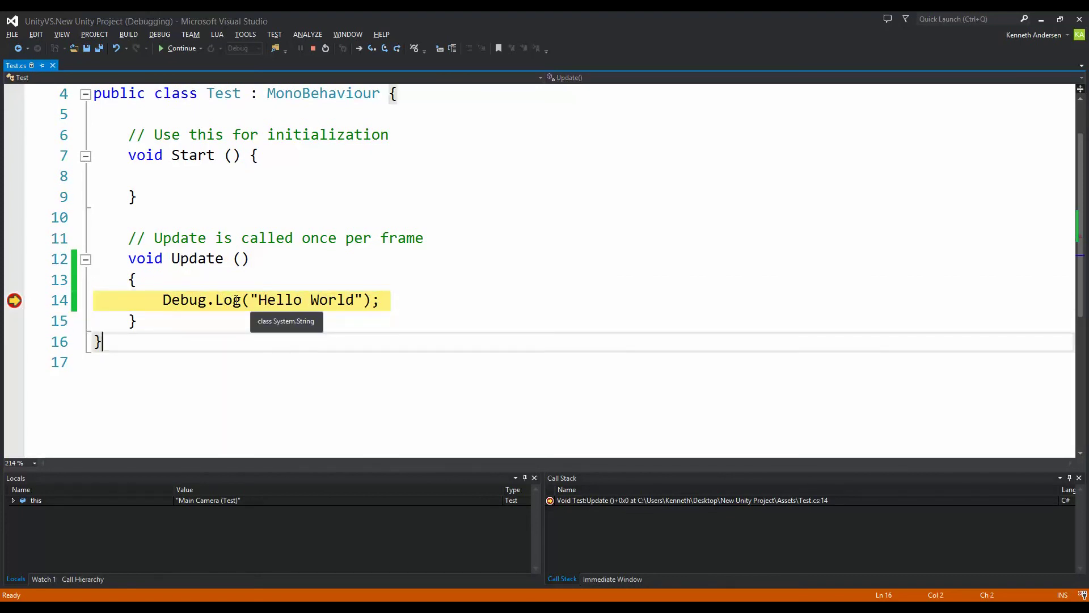
click(316, 299)
click(414, 313)
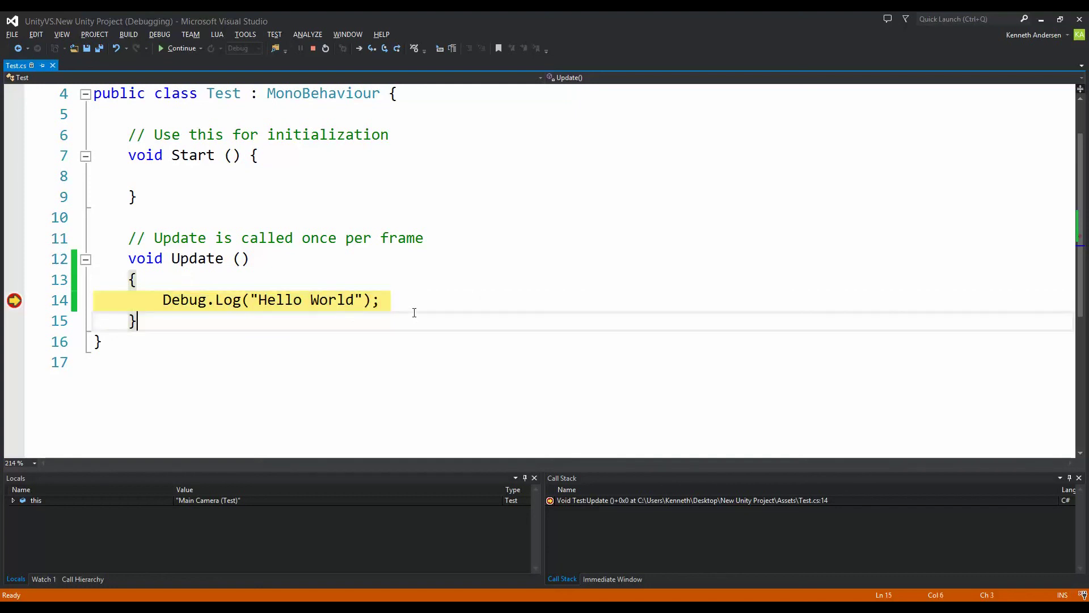
key(Up)
key(End)
key(shift+Home)
key(shift+Home)
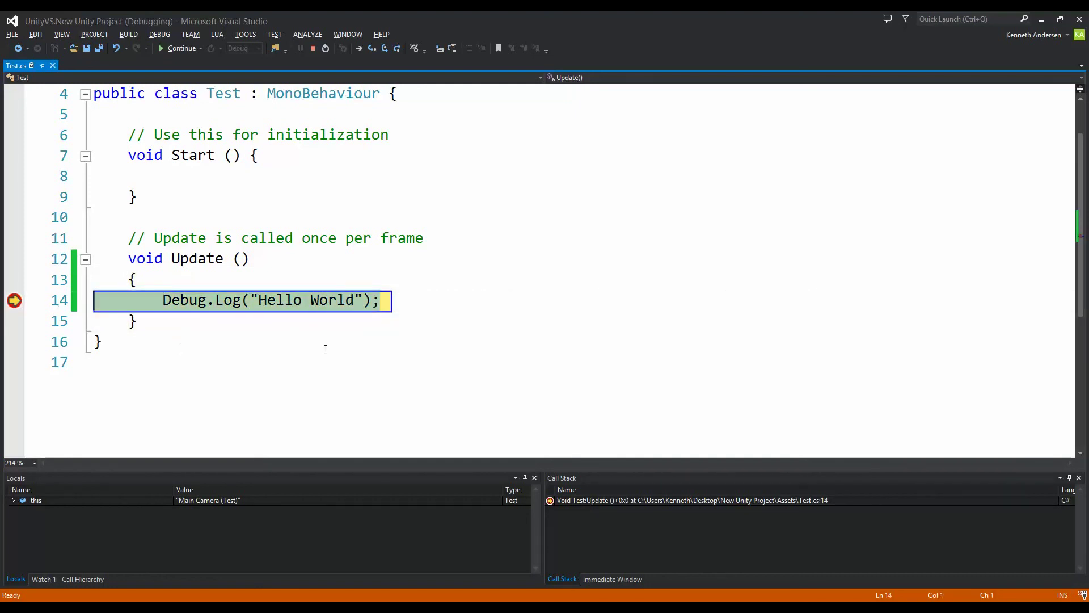
key(Escape)
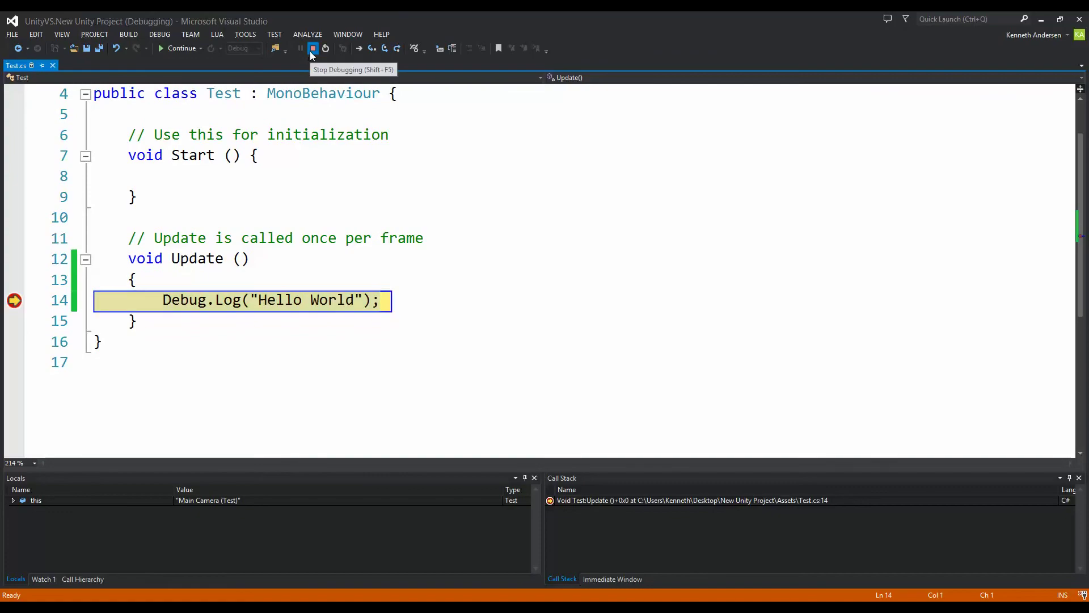
click(312, 49)
key(alt+Tab)
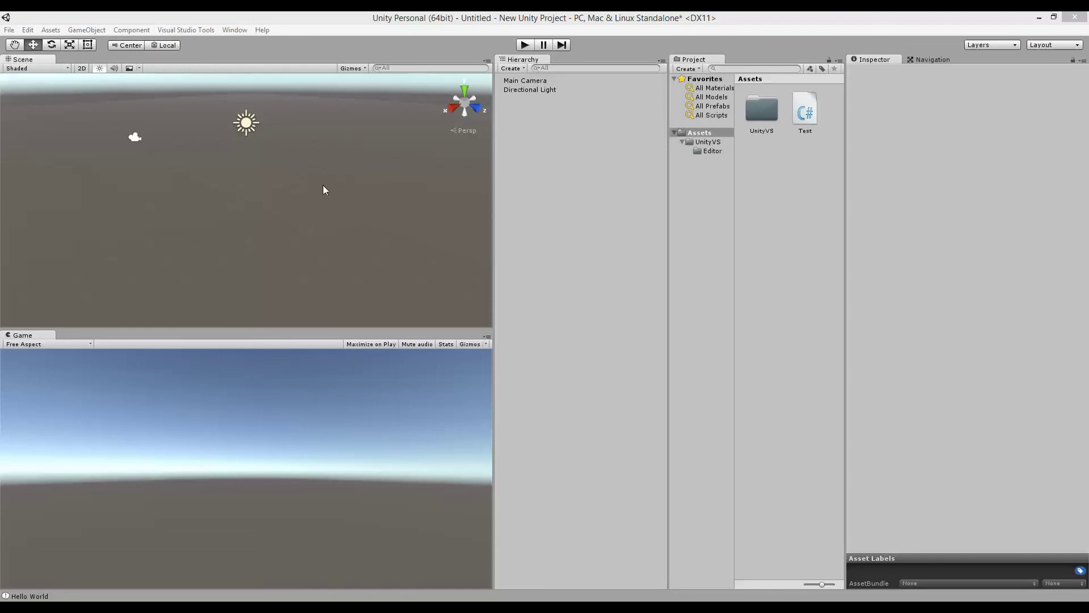
click(52, 31)
mouse_move(101, 113)
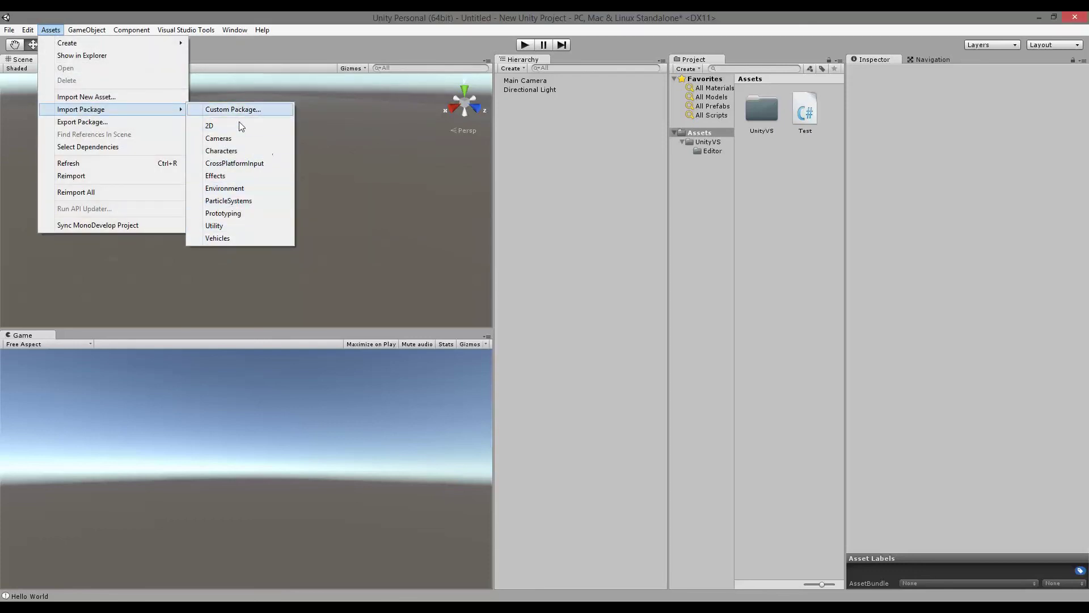
click(379, 200)
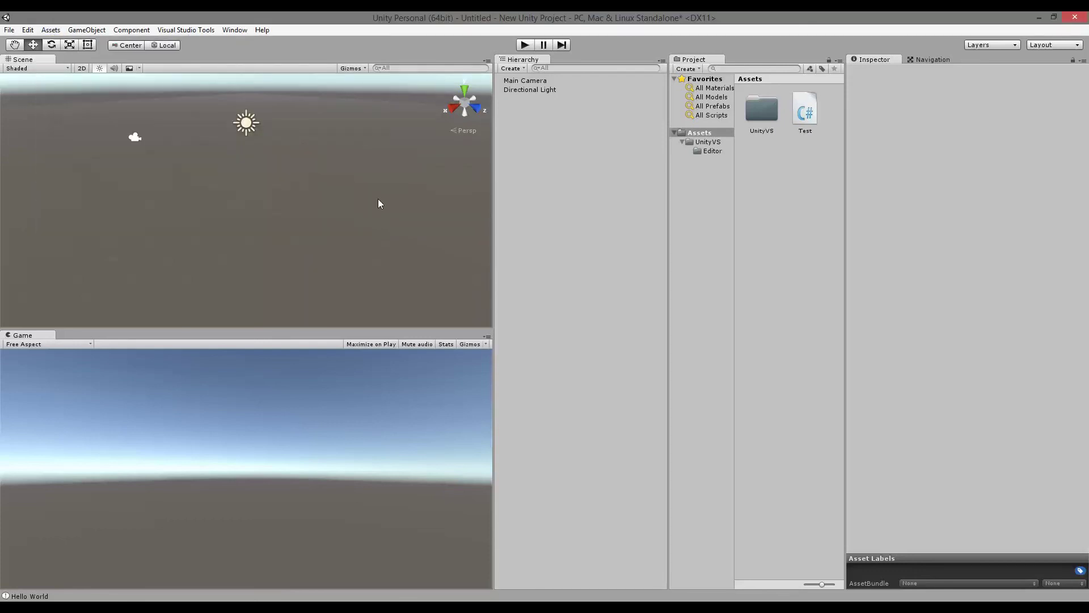